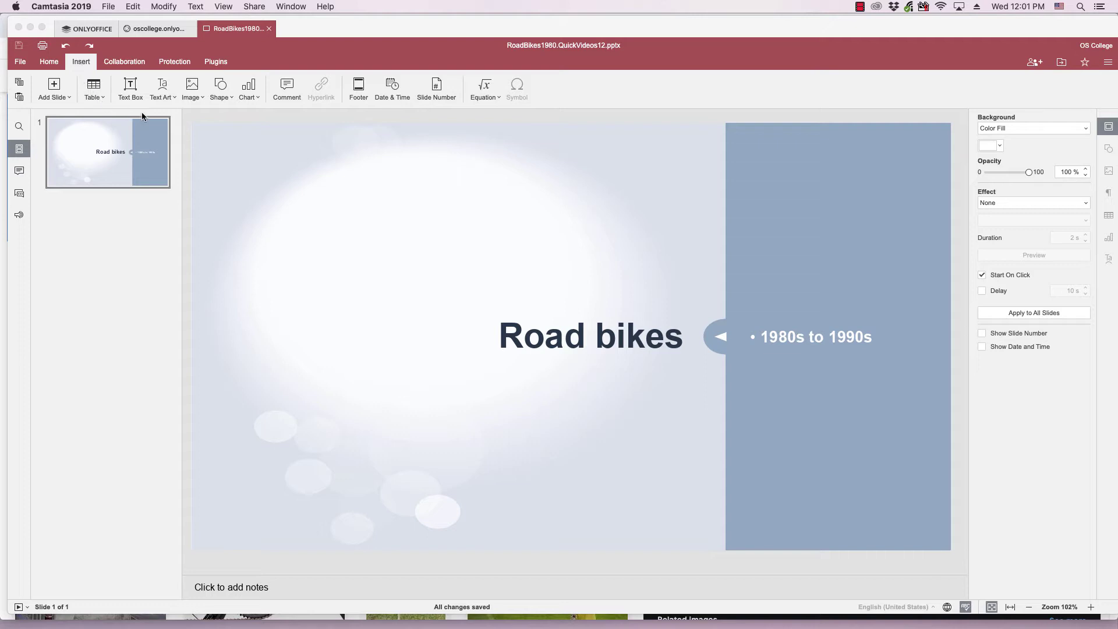
Bring up the Image from URL prompt from the Insert image choices
left_click(202, 96)
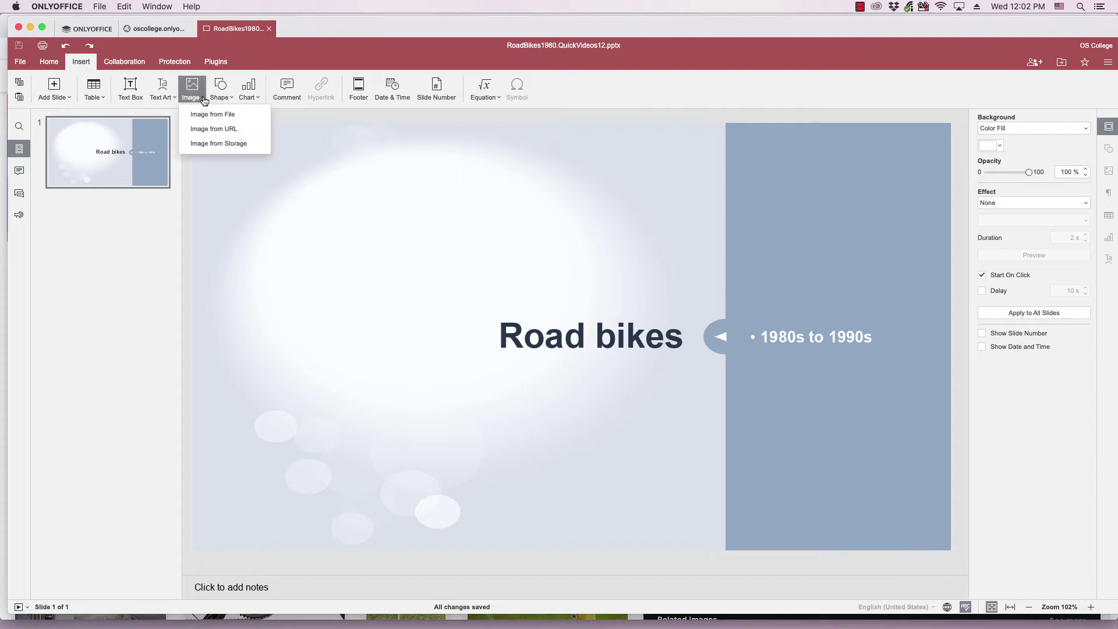
left_click(210, 134)
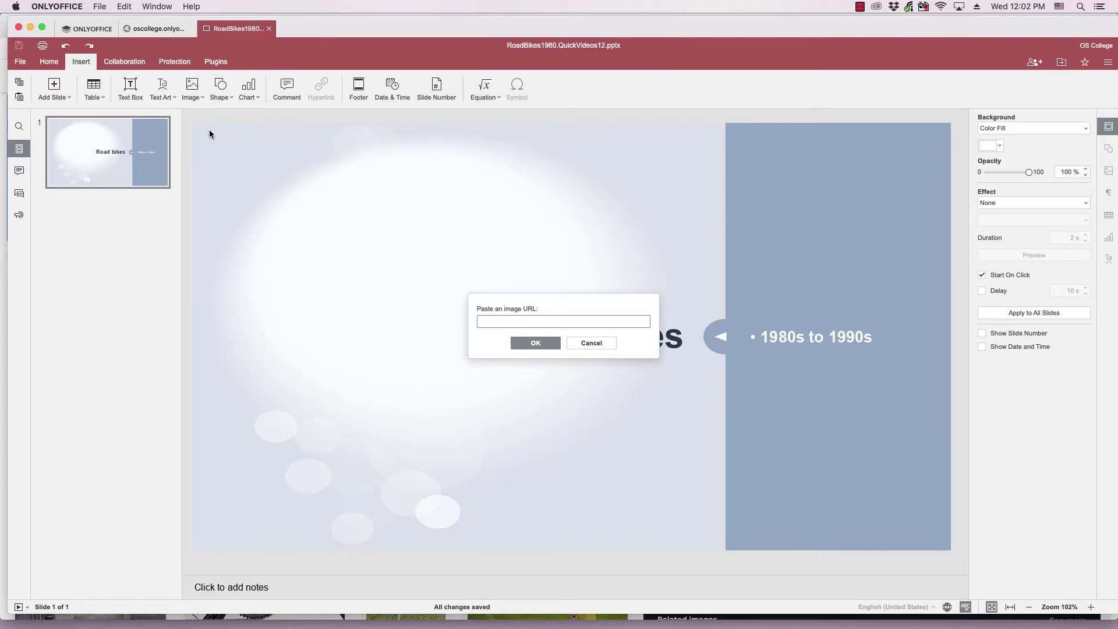
Switch to Chrome and copy the image address of the Eddy Merckx racing photo
key("super+Tab")
key("super+Tab")
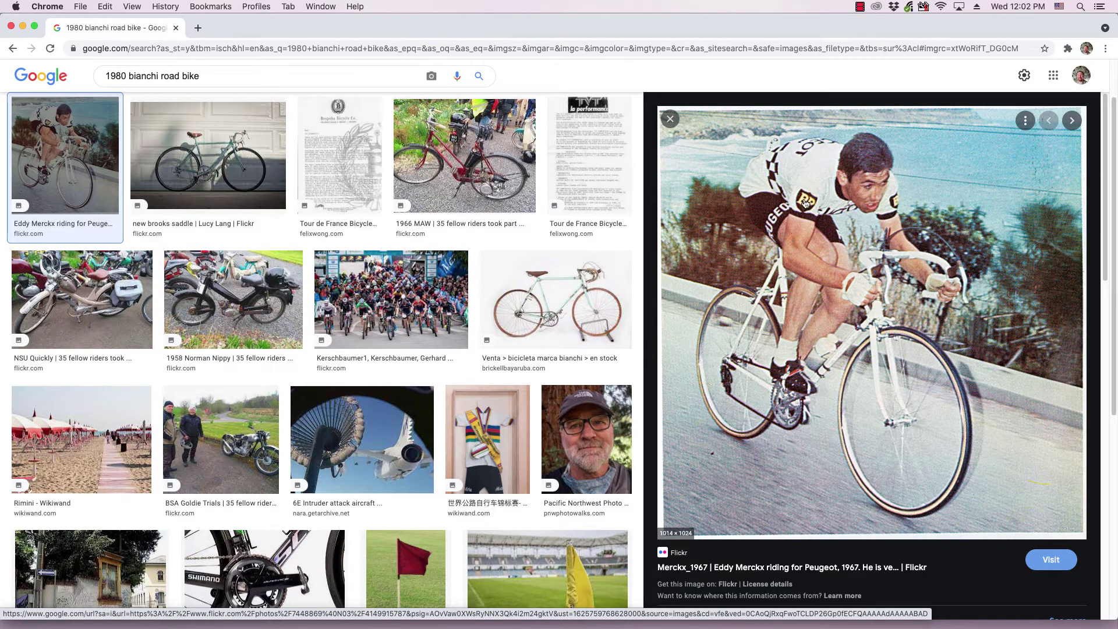
right_click(786, 208)
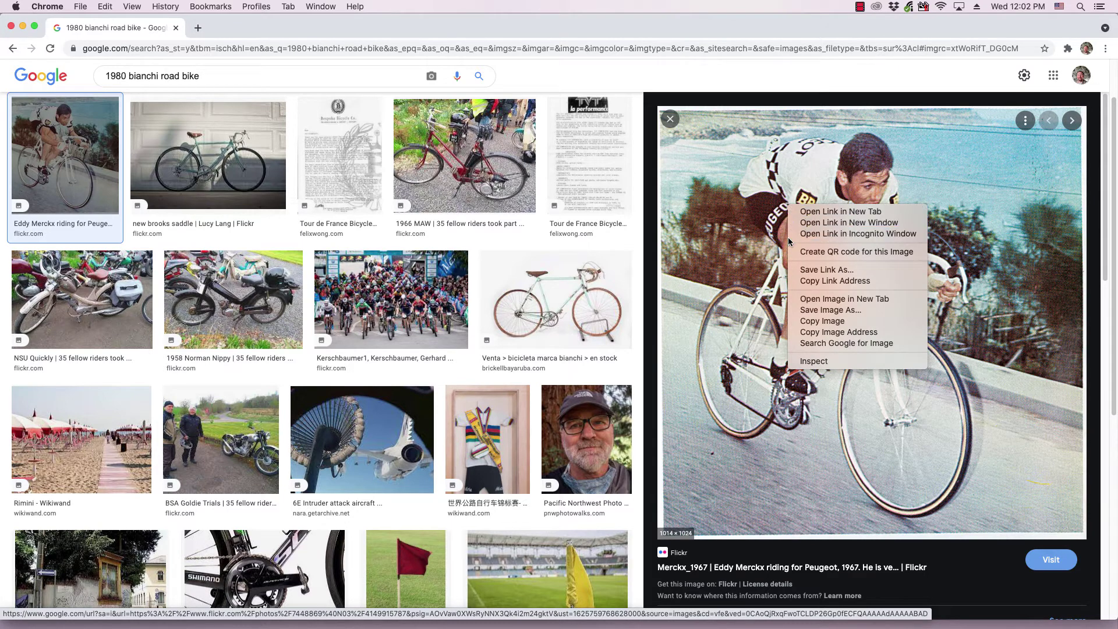
left_click(819, 334)
Paste the copied Merckx photo address into the URL prompt and insert it onto the Road bikes slide
key("cmd+Tab")
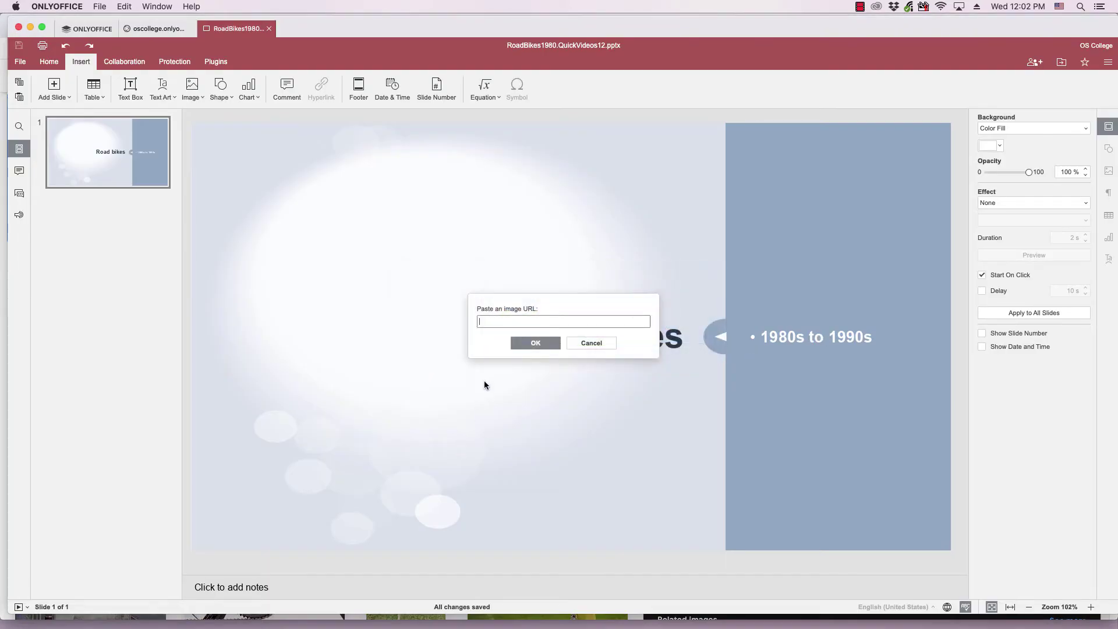
left_click(500, 322)
key("super+v")
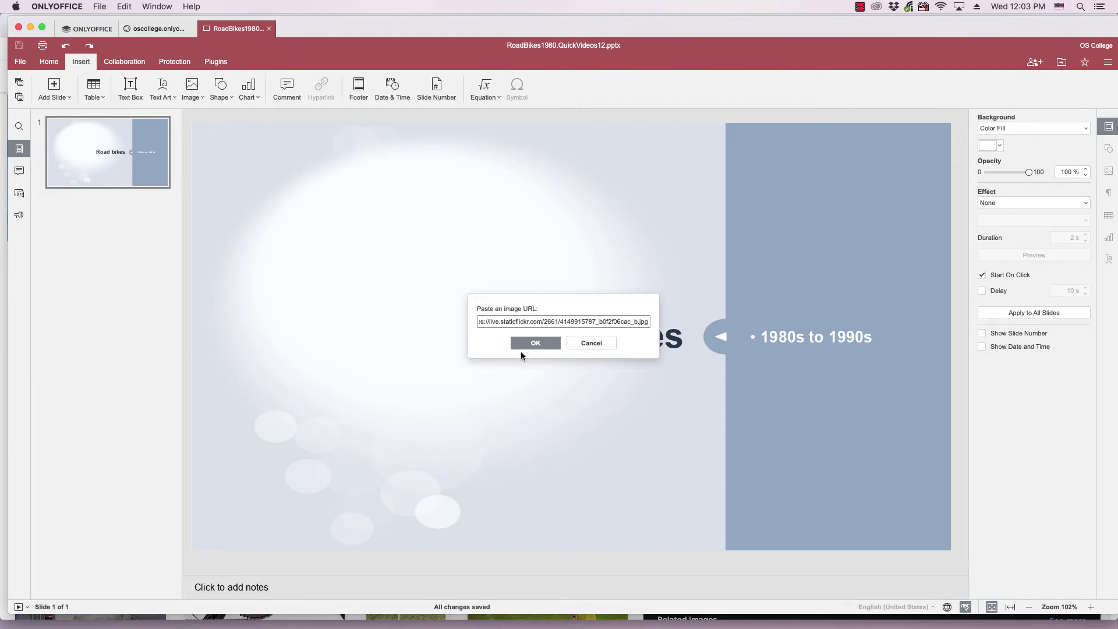
left_click(526, 345)
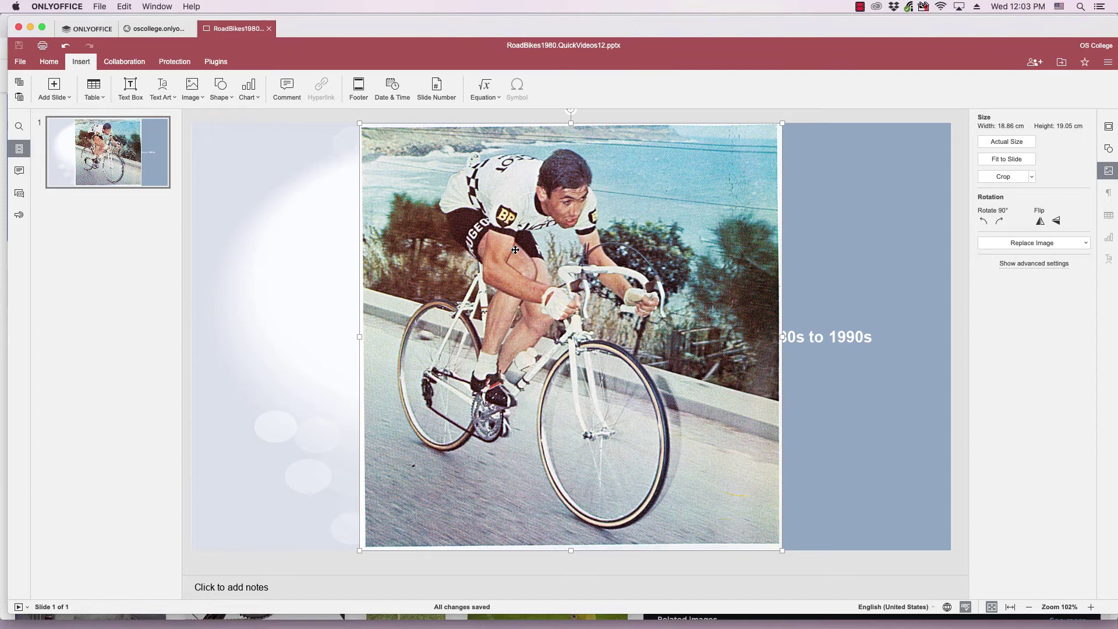
Shrink the cyclist photo to about half size and place it in the slide's lower-left corner
mouse_move(508, 259)
left_mouse_down()
mouse_move(346, 302)
mouse_move(335, 279)
left_mouse_up()
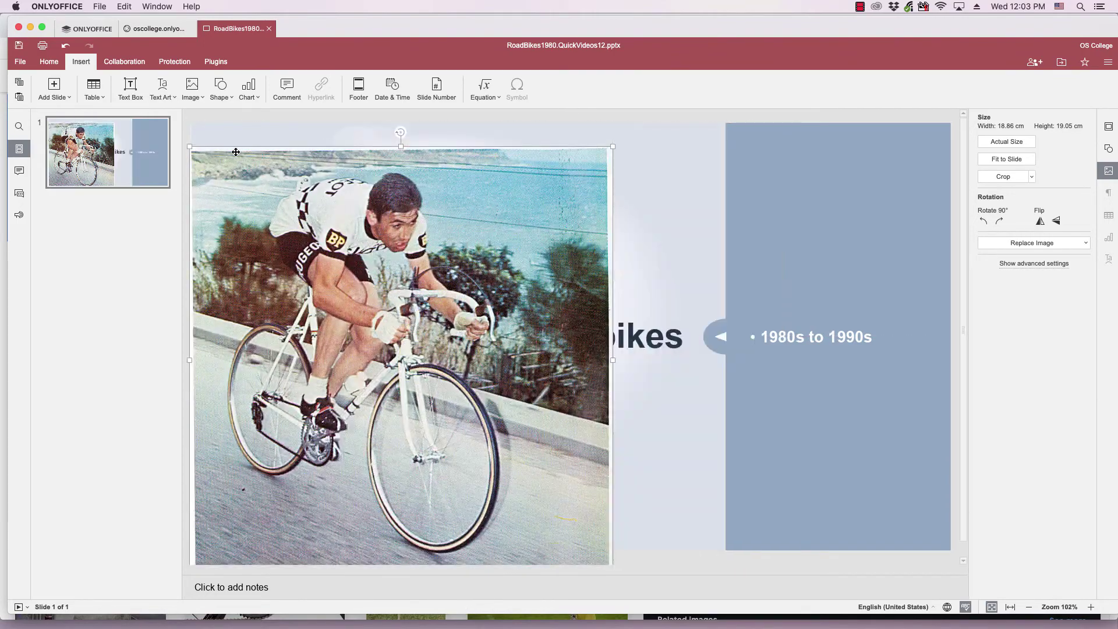
mouse_move(190, 148)
left_mouse_down()
mouse_move(229, 200)
mouse_move(379, 339)
left_mouse_up()
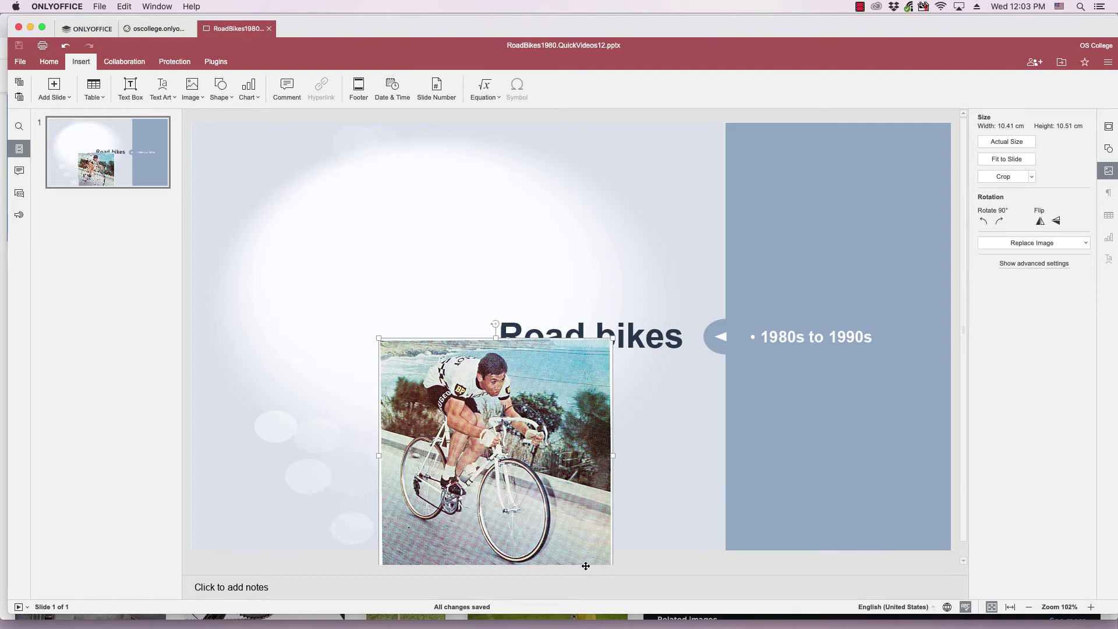
left_click_drag(473, 415, 293, 417)
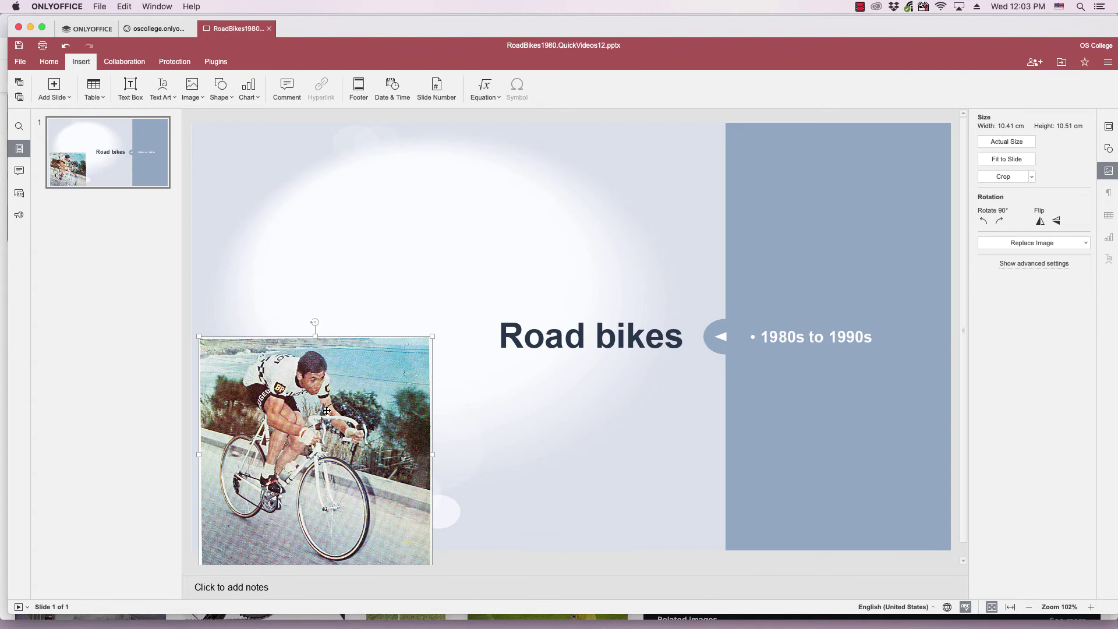